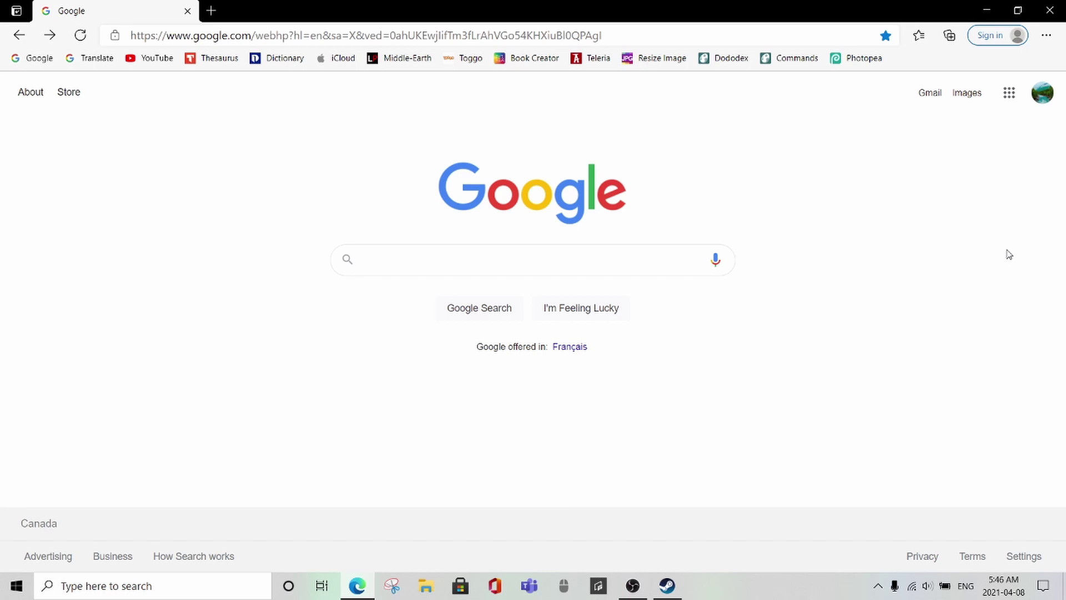
Search Google for 'steam'.
left_click(592, 259)
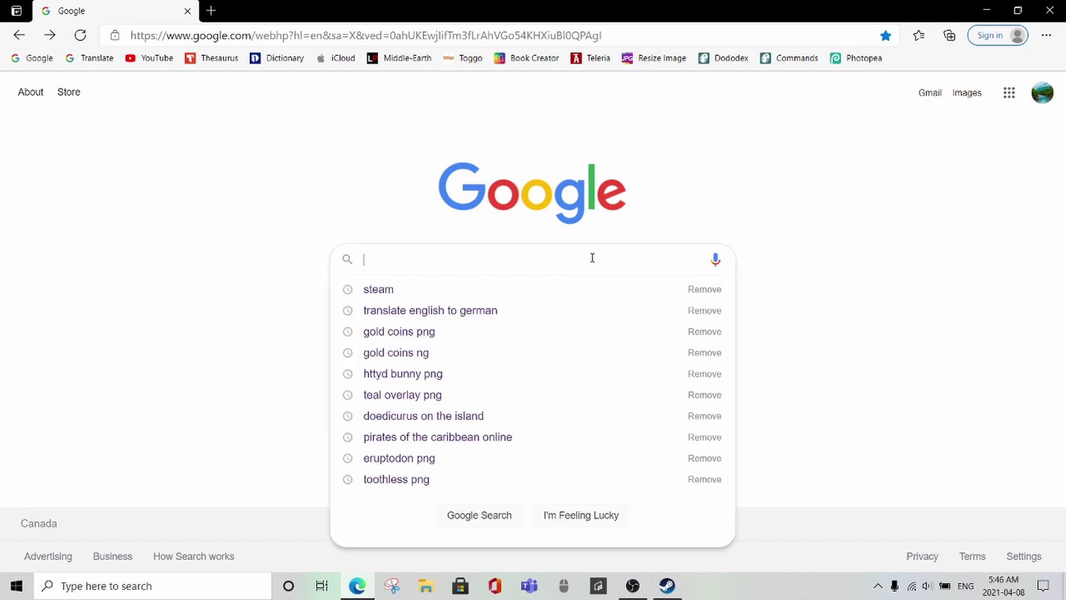
type("s")
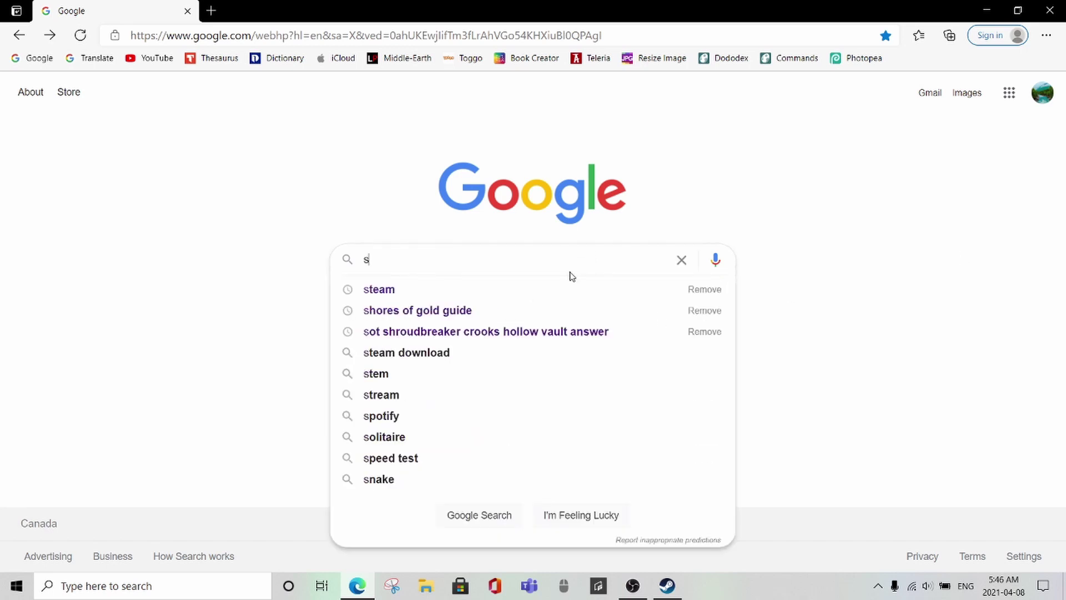
type("team")
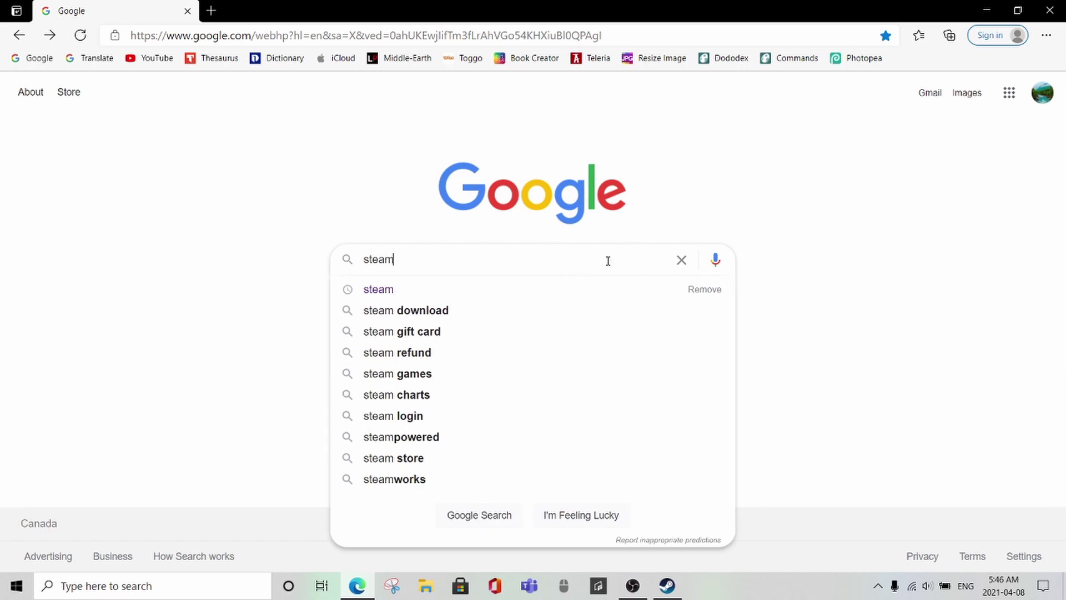
left_click(497, 292)
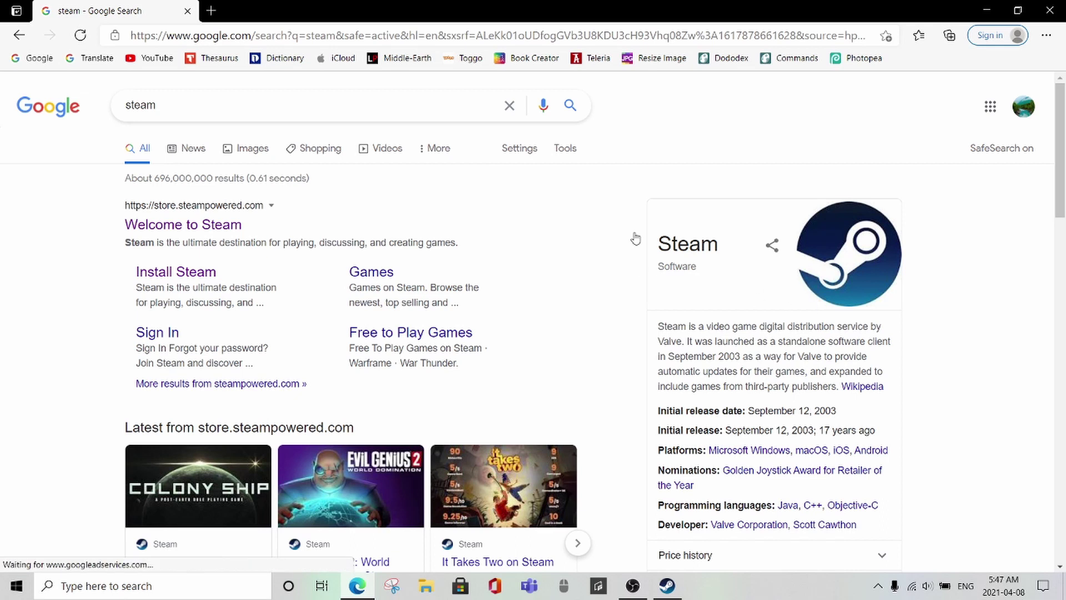
Follow the Install Steam link on the store.steampowered.com result.
left_click(198, 279)
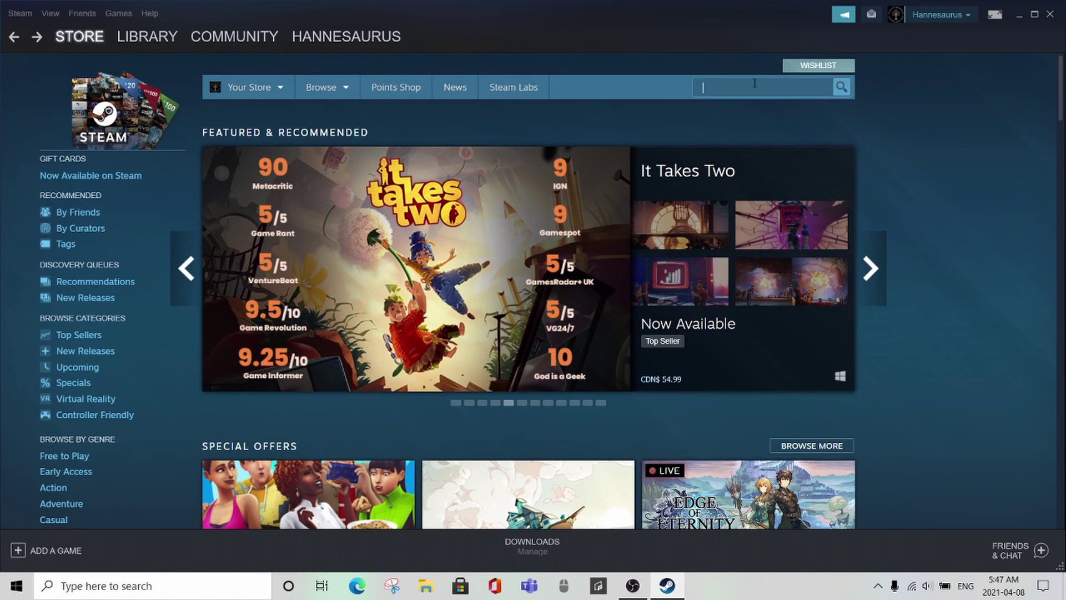
type("scho")
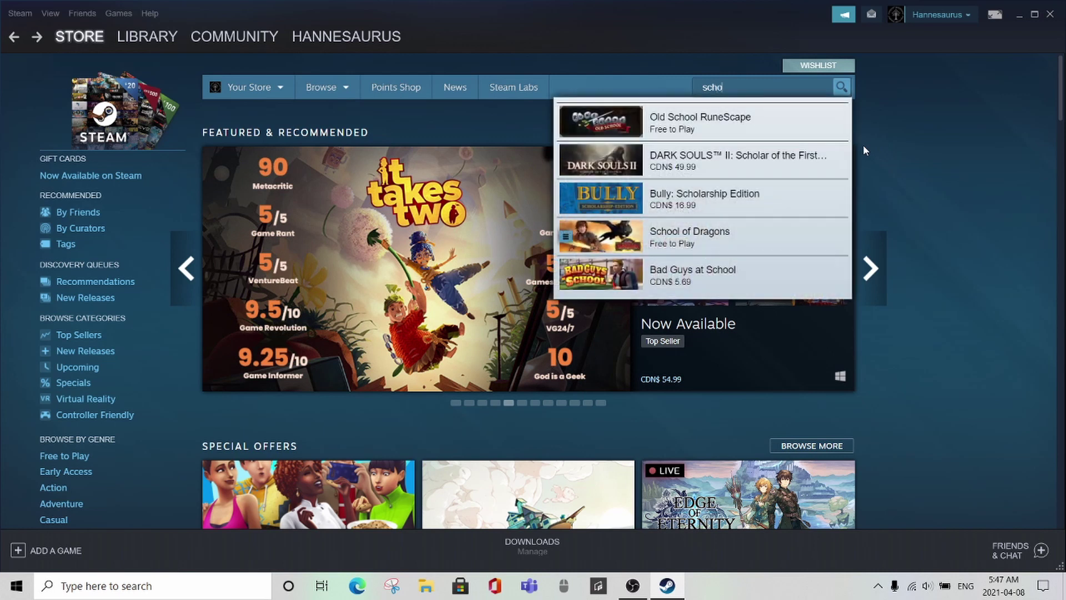
type("ol of dra")
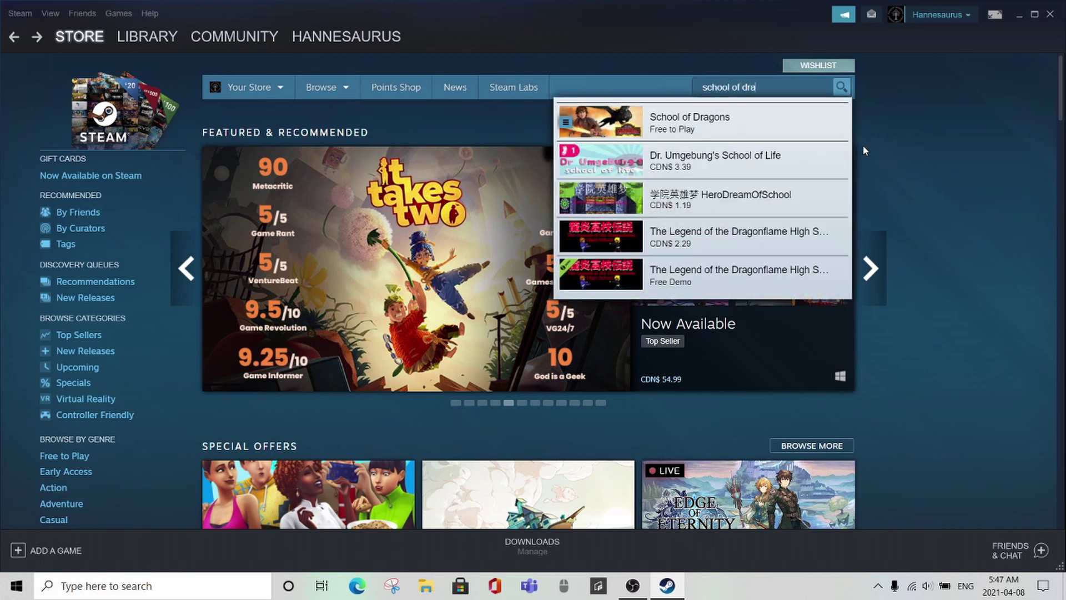
Pick School of Dragons from the 'school of dra' store search suggestions.
left_click(752, 125)
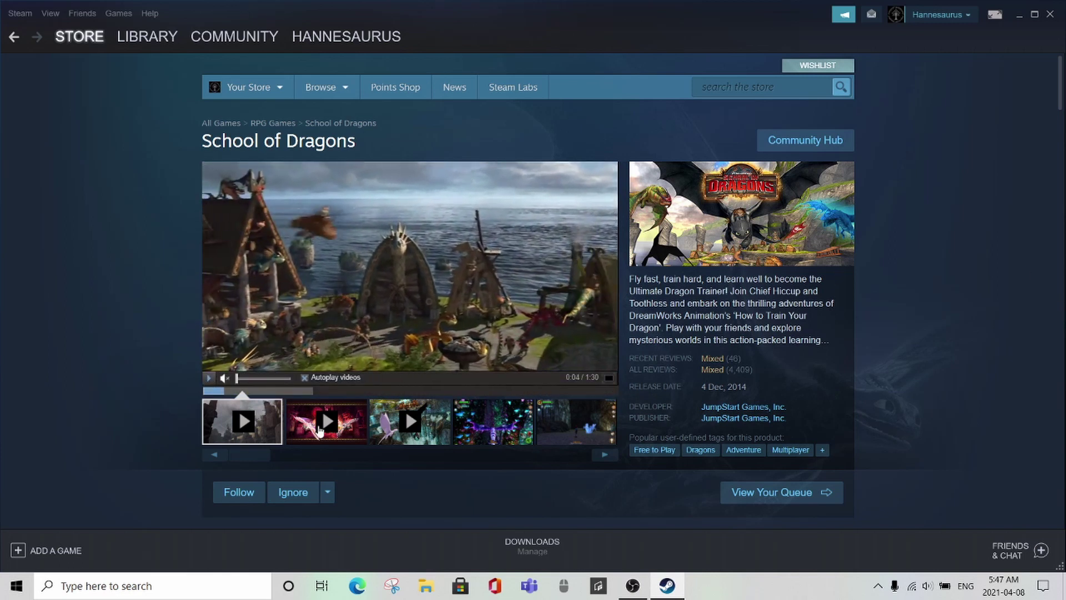
Play the third School of Dragons trailer from the thumbnail strip.
left_click(319, 429)
left_click(408, 421)
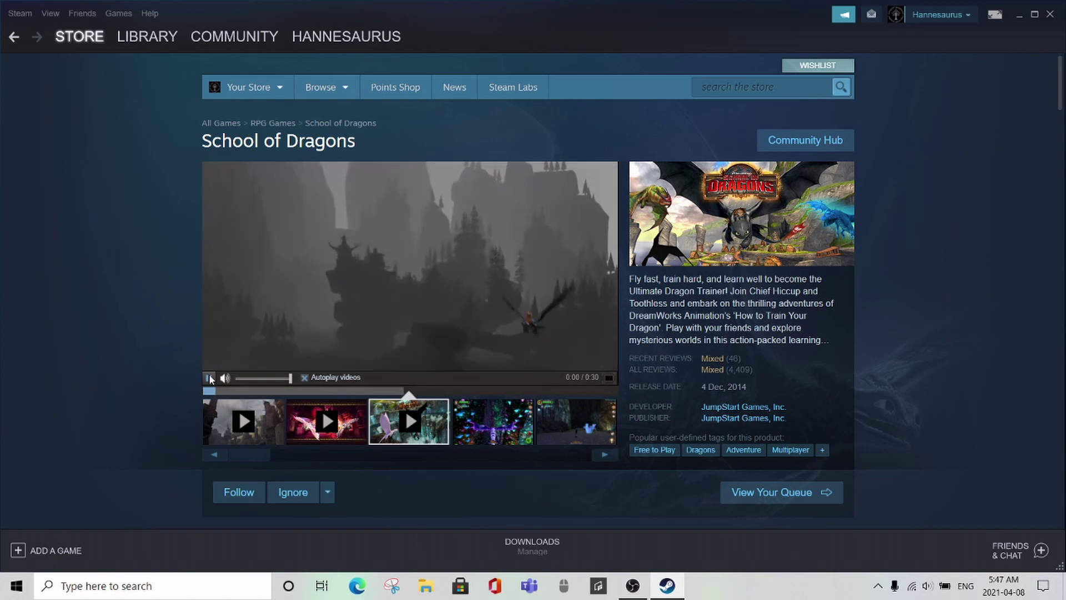
scroll(1037, 204, "down", 3)
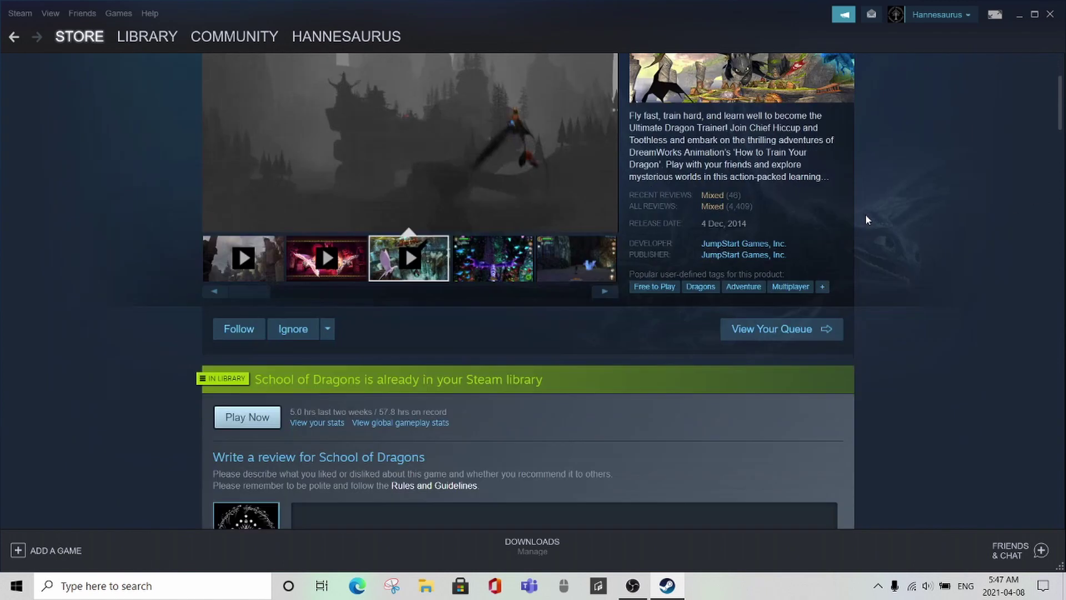
scroll(865, 220, "down", 2)
scroll(865, 219, "down", 3)
scroll(866, 219, "down", 5)
scroll(843, 217, "up", 1)
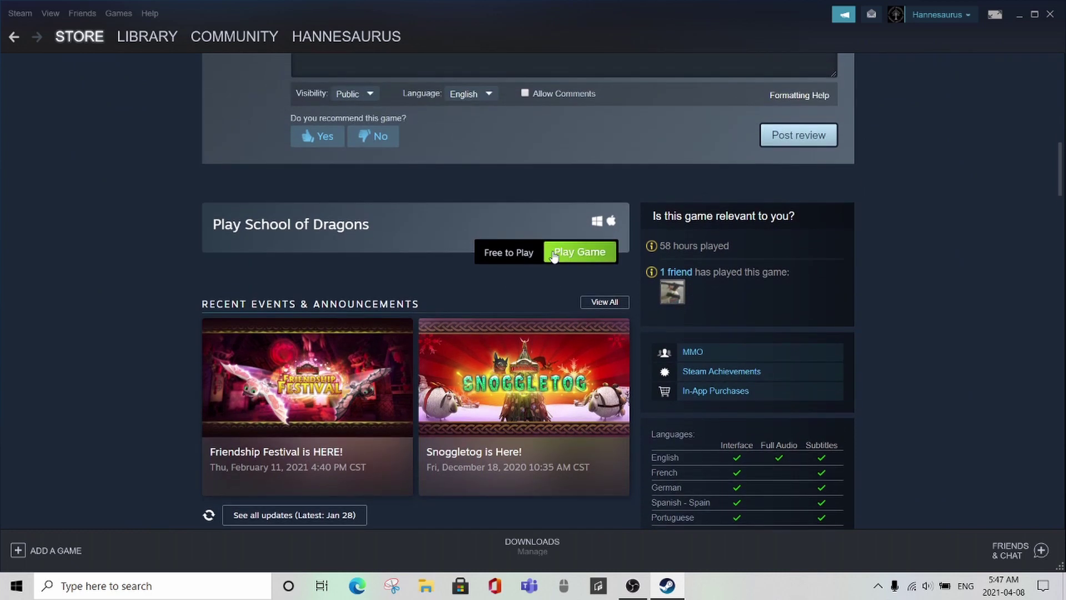
mouse_move(524, 396)
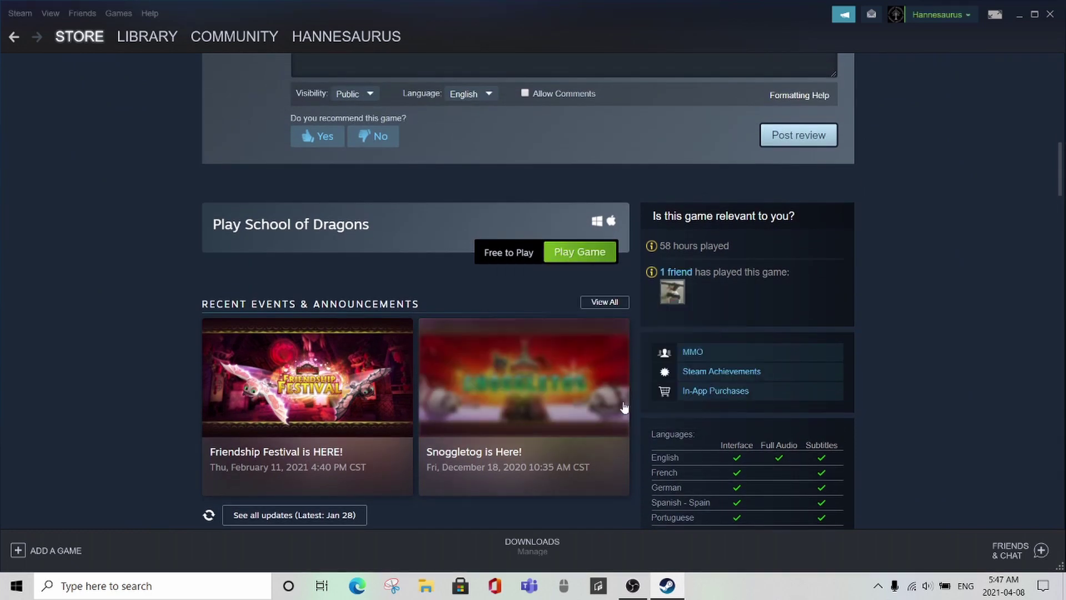
scroll(1064, 287, "up", 3)
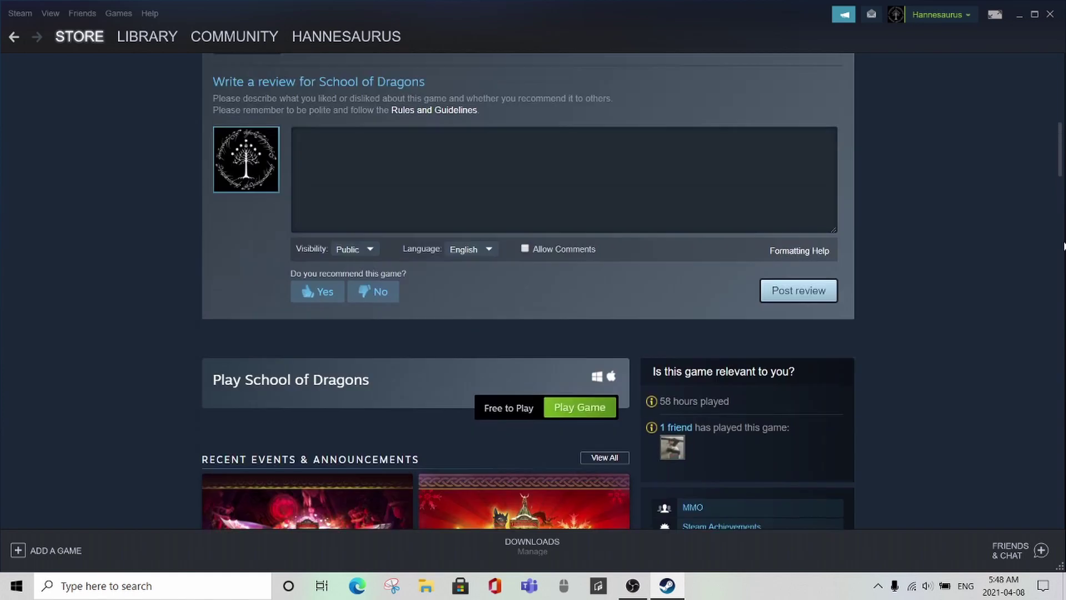
scroll(1064, 247, "up", 4)
scroll(1065, 247, "up", 3)
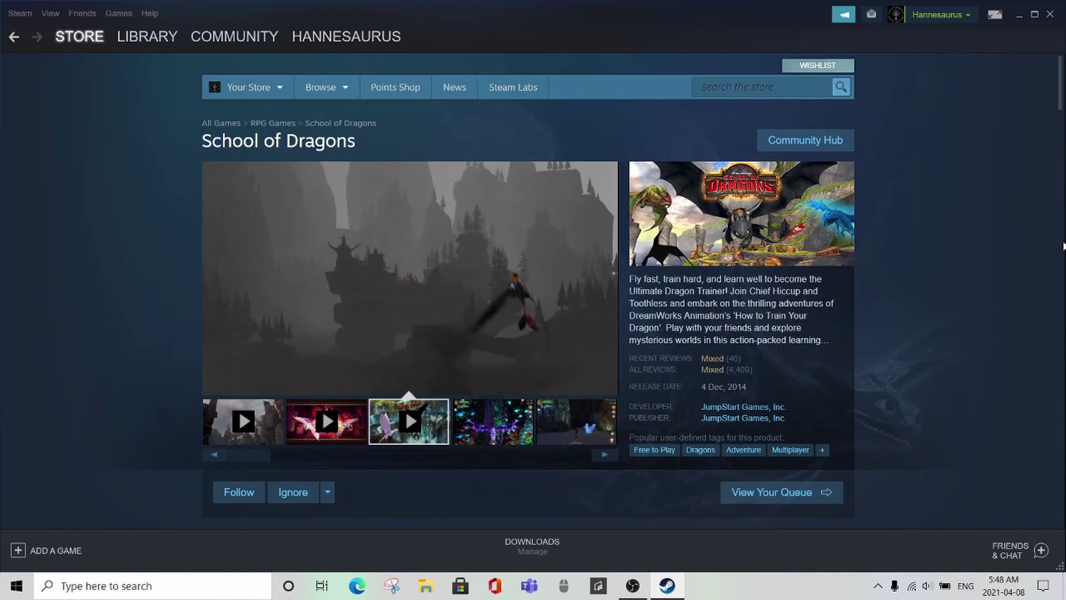